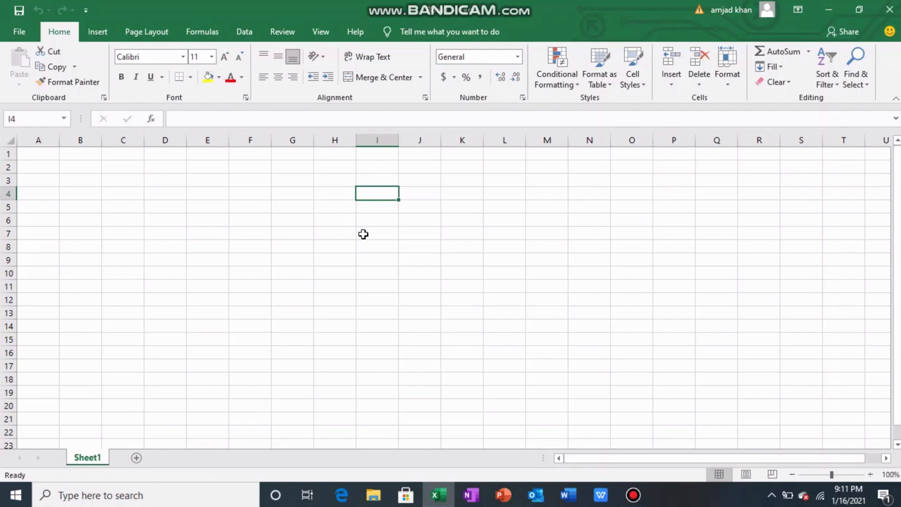
click(370, 241)
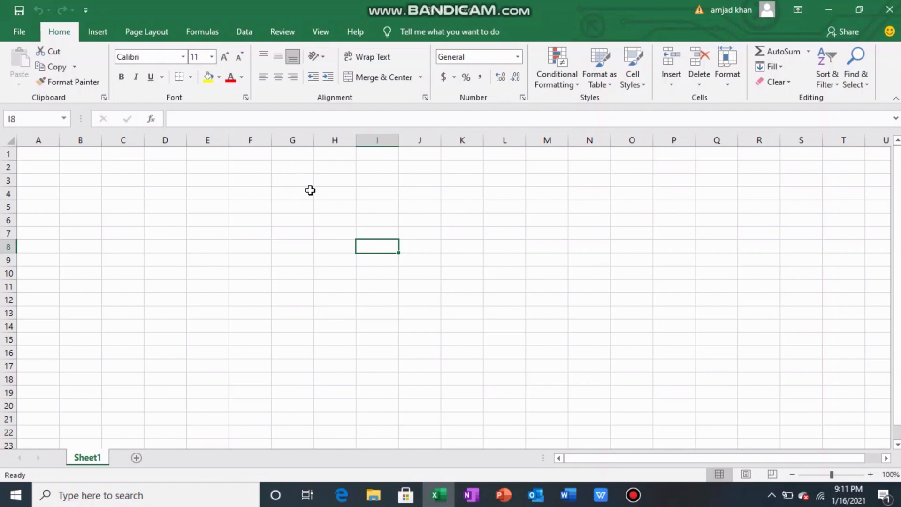
click(305, 170)
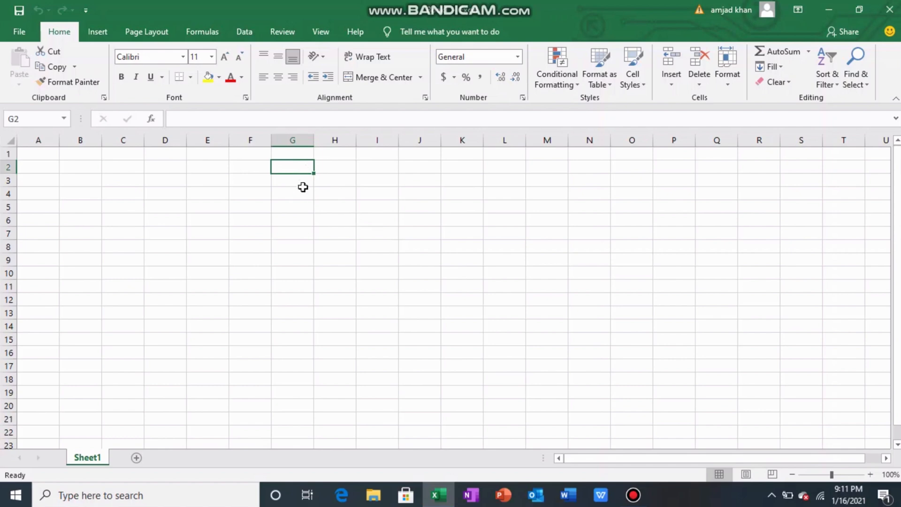
click(301, 202)
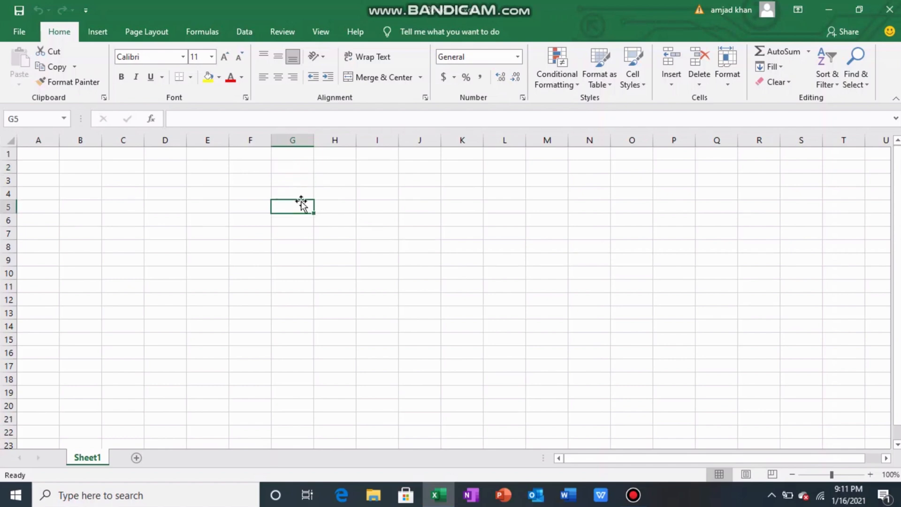
click(338, 207)
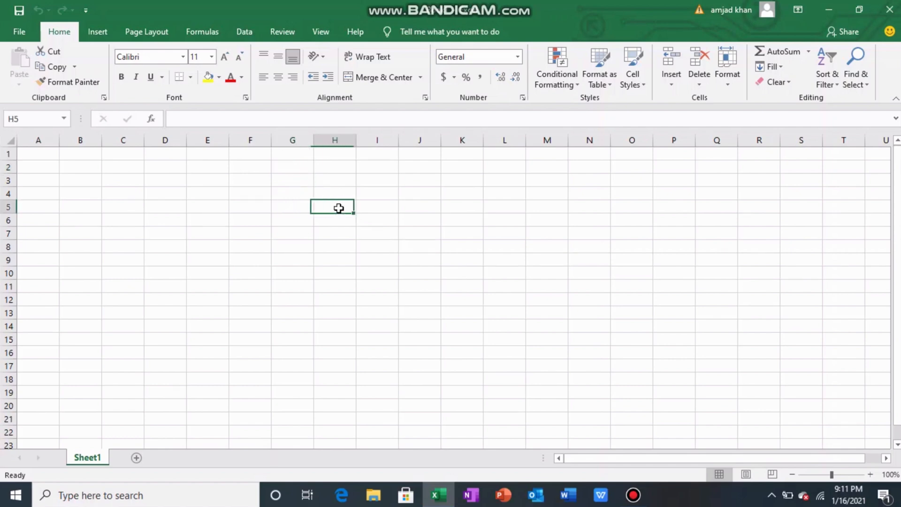
- Enter the title PRIME BRAND DISTRIBUTION in cell G4
click(291, 198)
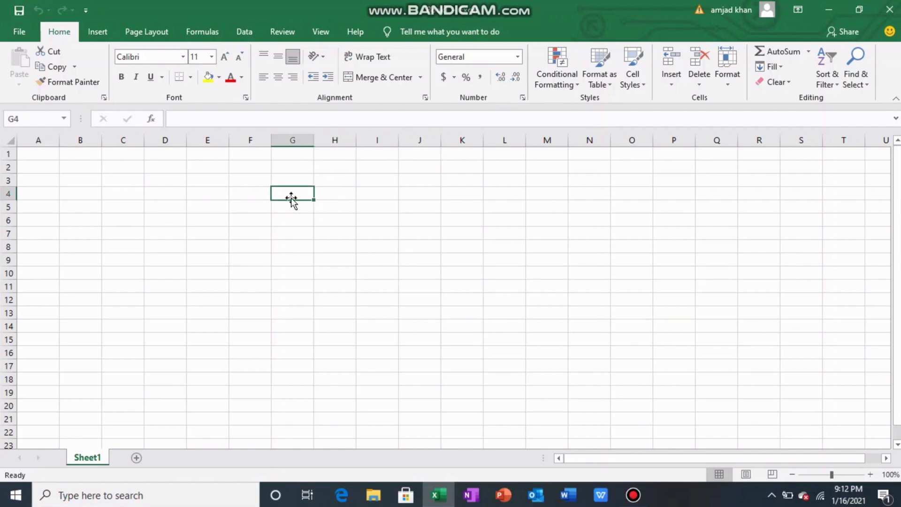
text(PRIME)
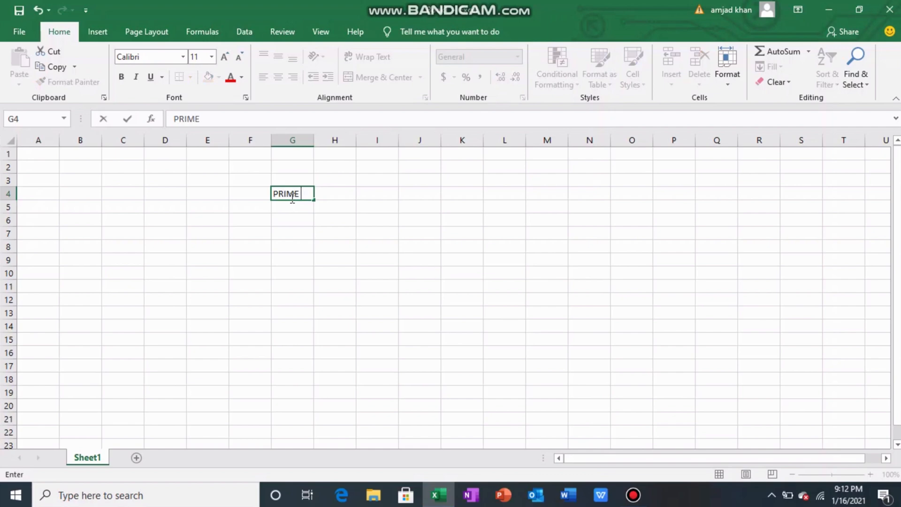
text( BRAND)
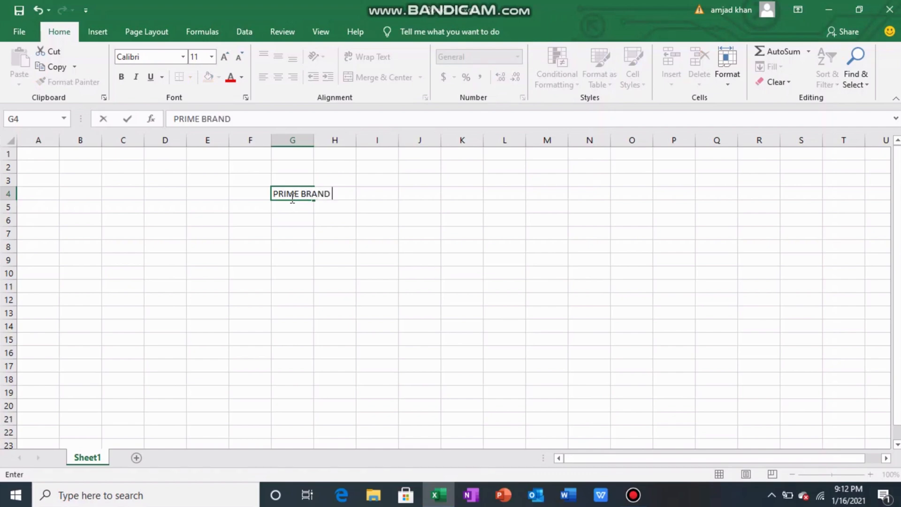
text( DISTRIBU)
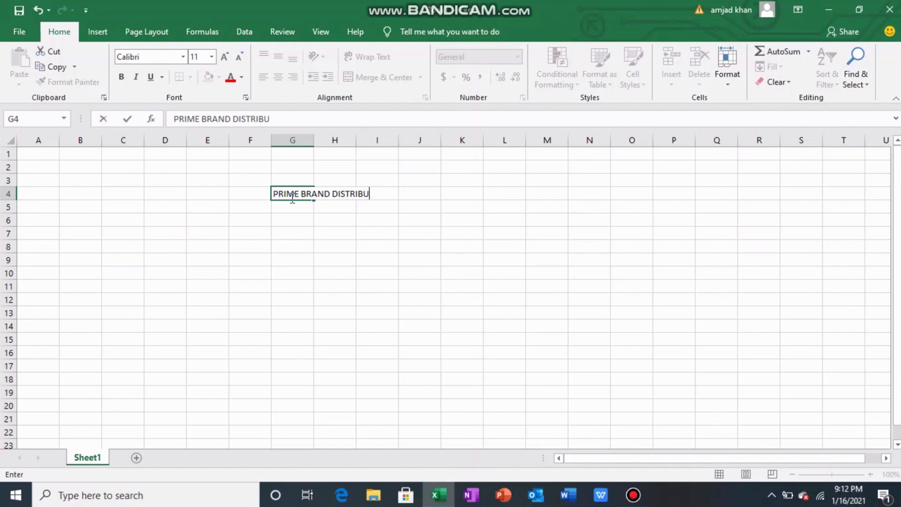
text(TION)
key(Return)
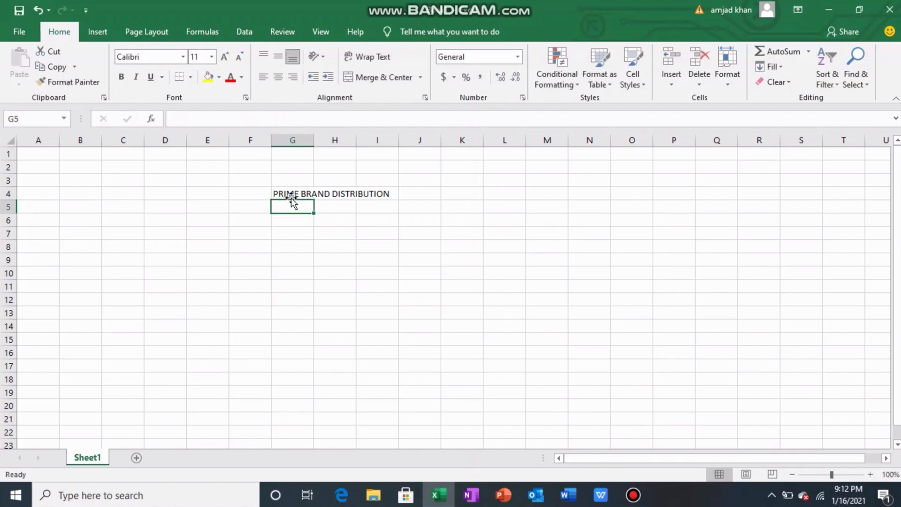
- Examine the cells F4 to H4 to see which one actually holds the title text
click(291, 198)
key(Right)
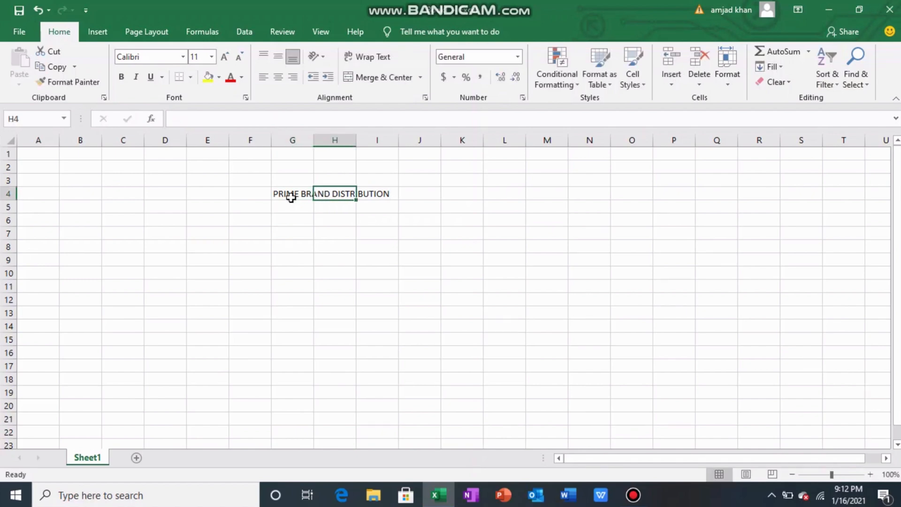
click(291, 197)
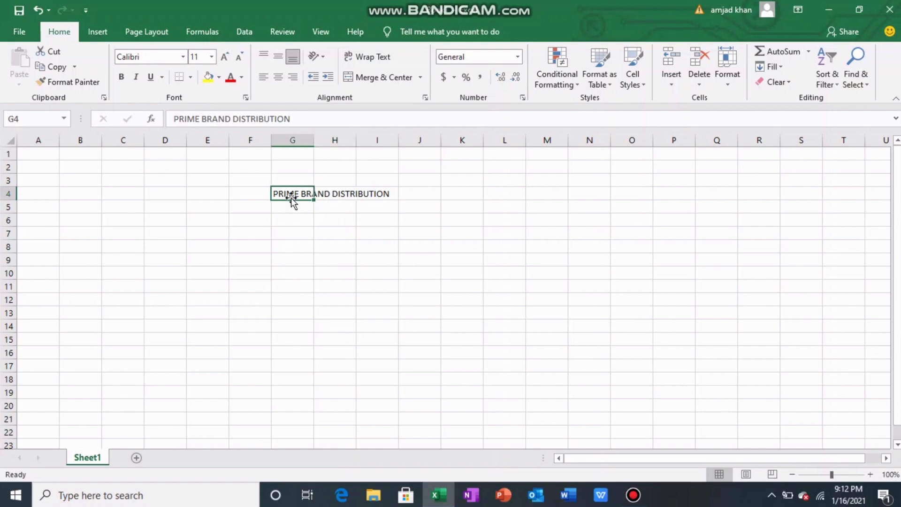
key(Right)
key(Left)
key(Left)
key(Left)
key(Right)
key(Right)
key(Right)
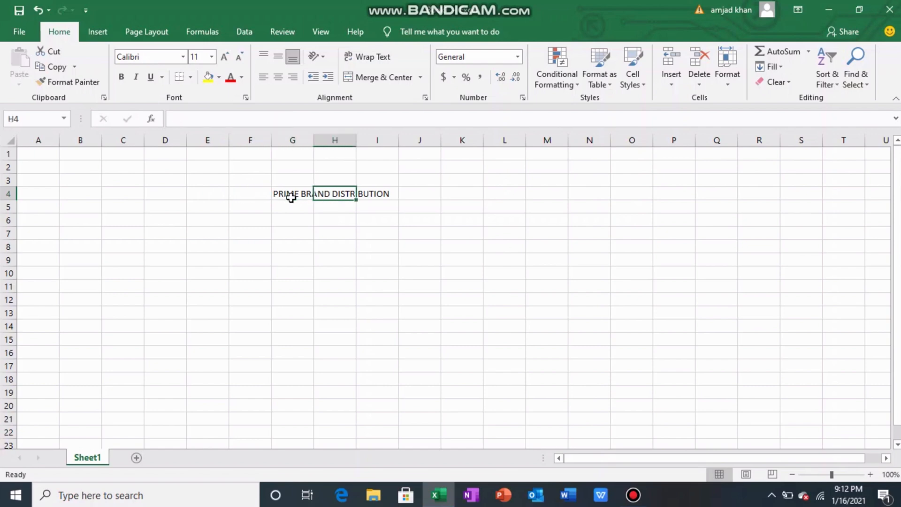
key(Left)
key(Left)
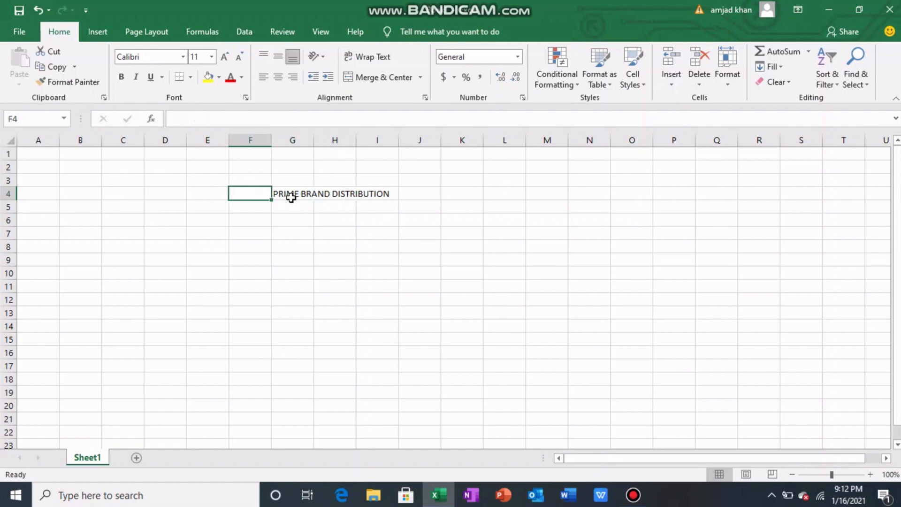
- Merge and center the title PRIME BRAND DISTRIBUTION across cells G4 to I4
key(Right)
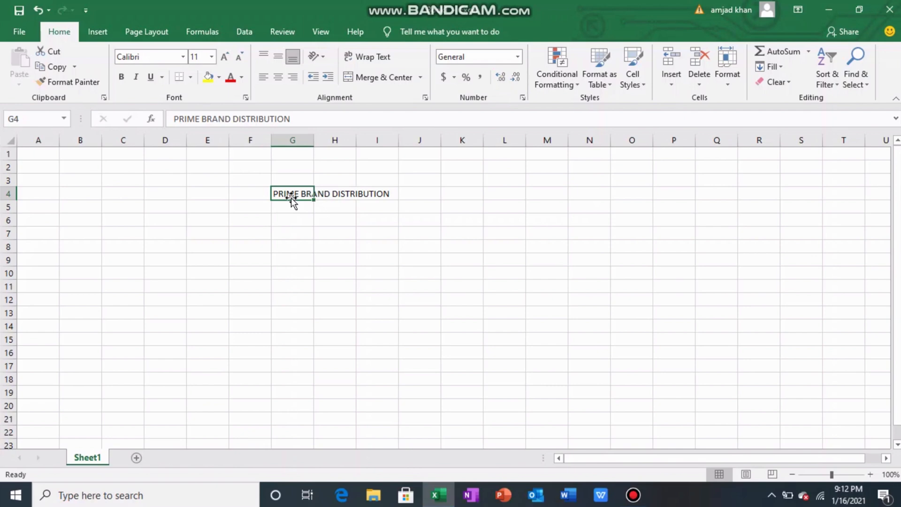
key(shift+Right)
key(shift+Right)
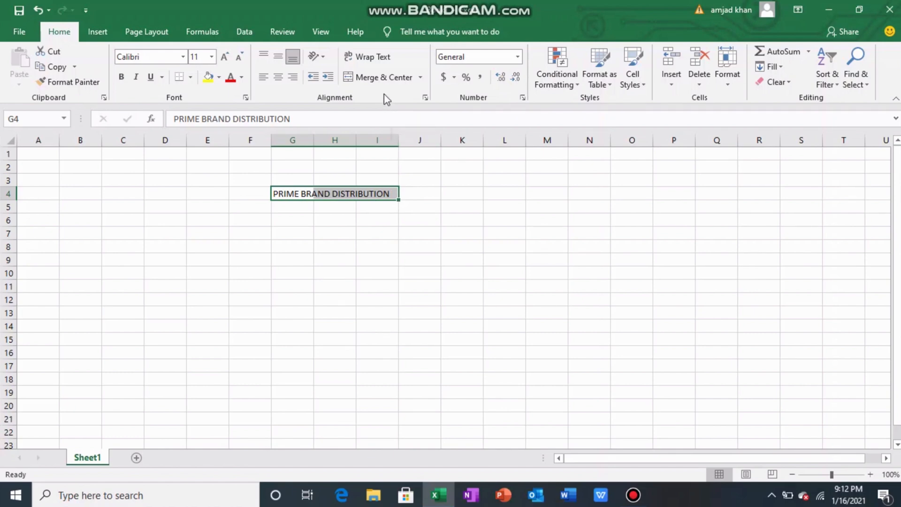
click(383, 77)
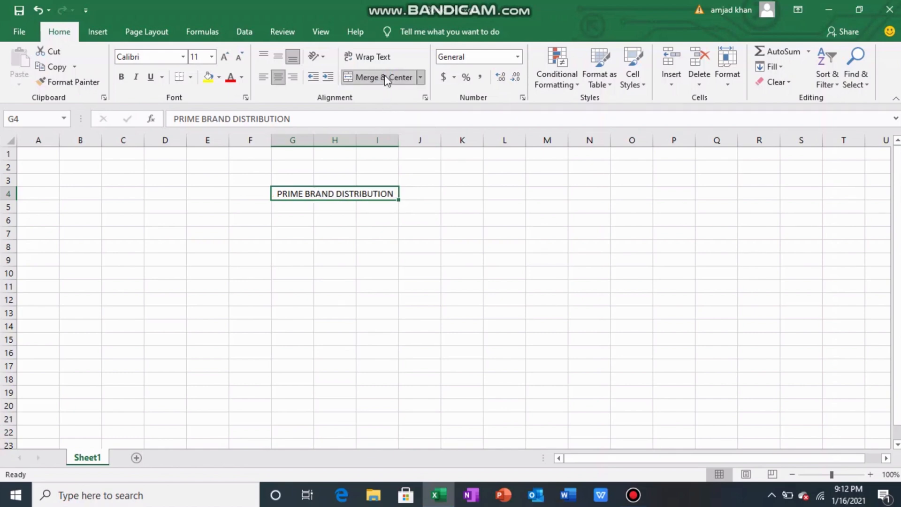
click(328, 314)
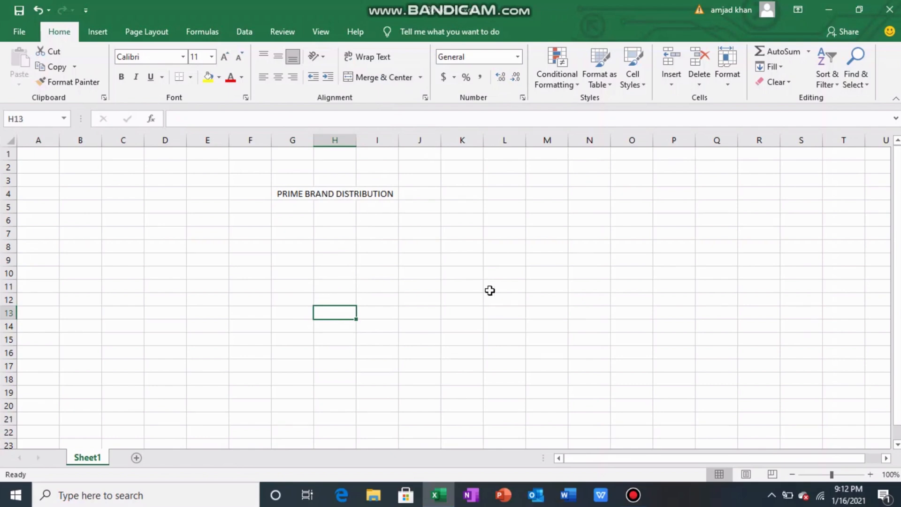
- Fill the merged title cell in row 4 with the standard yellow color
click(872, 473)
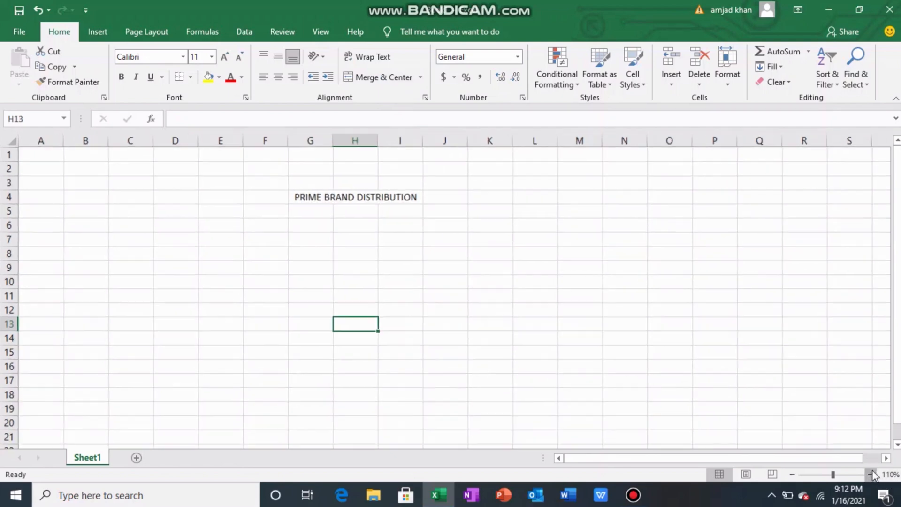
click(872, 473)
click(871, 472)
click(872, 473)
click(871, 473)
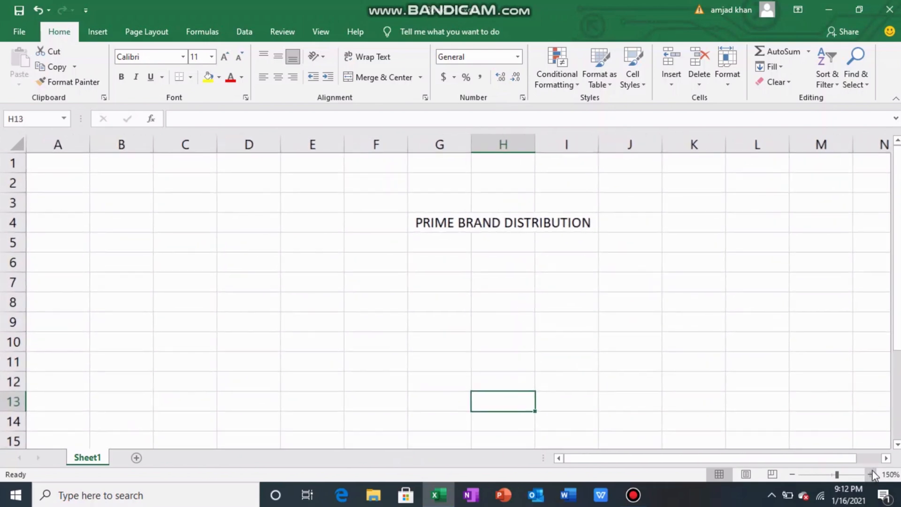
click(871, 474)
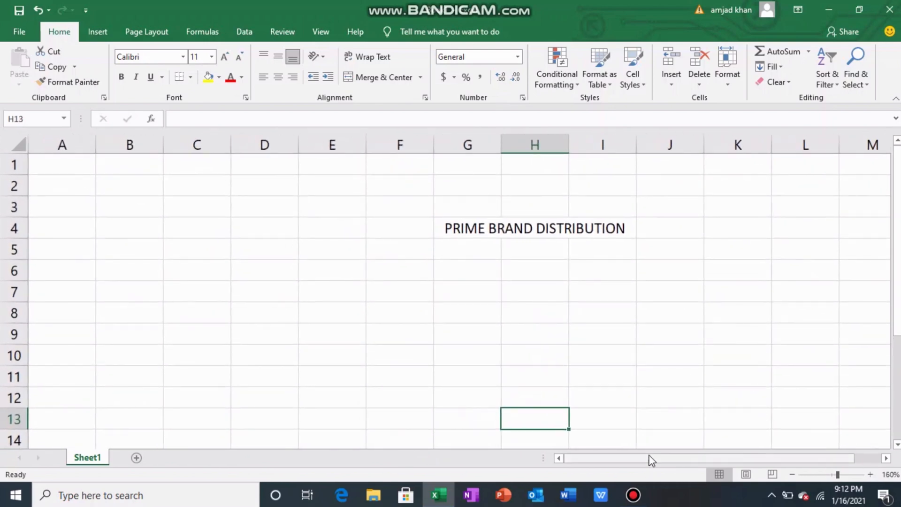
drag(650, 459, 699, 458)
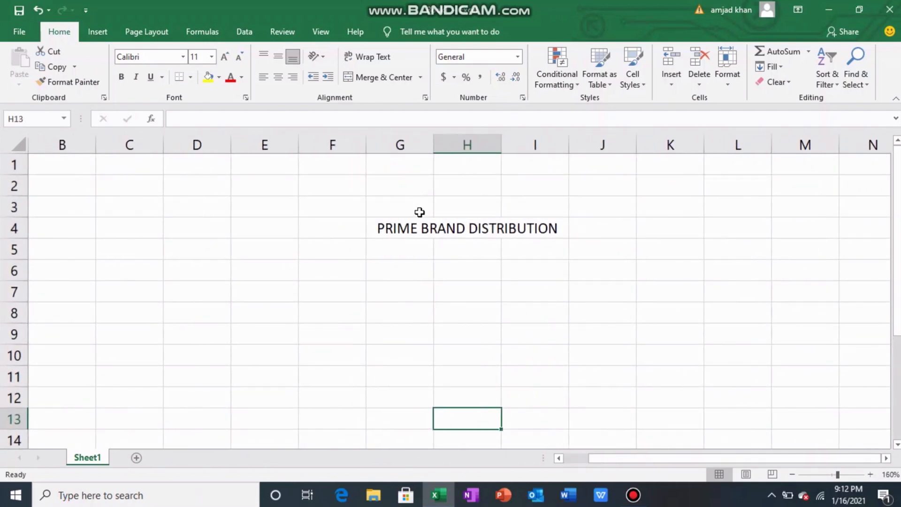
click(423, 226)
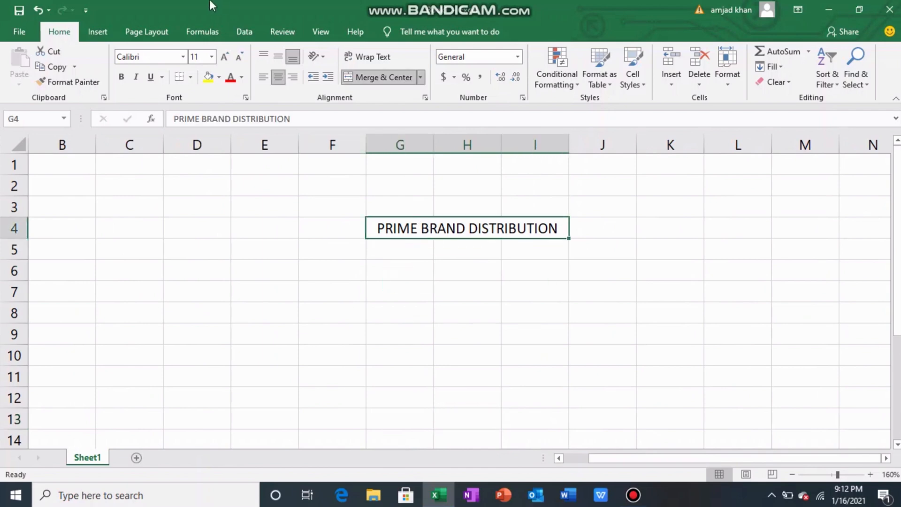
click(219, 78)
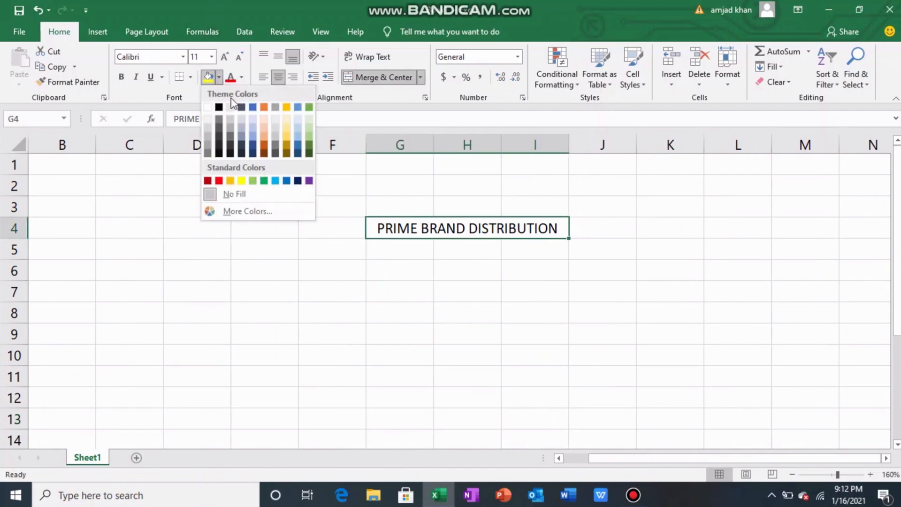
click(241, 183)
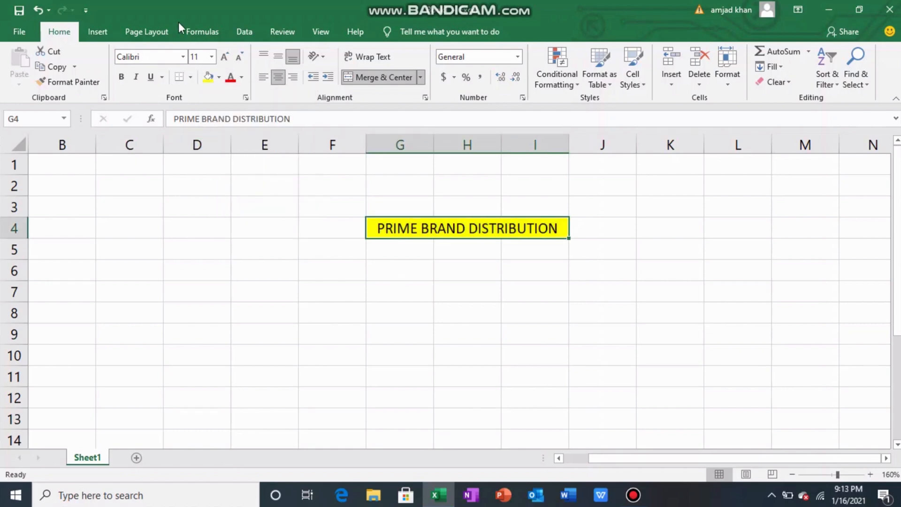
- Set the font size of the title in the merged cell G4 to 14
click(212, 57)
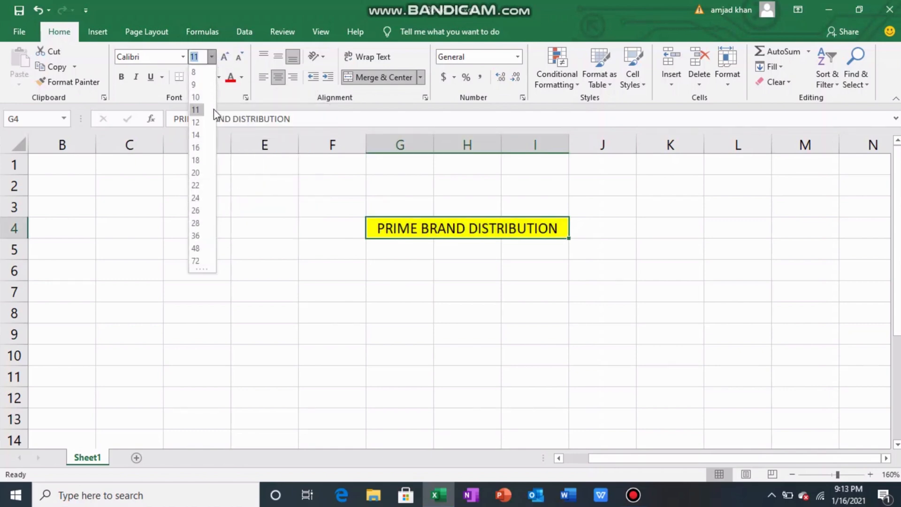
click(197, 135)
click(638, 310)
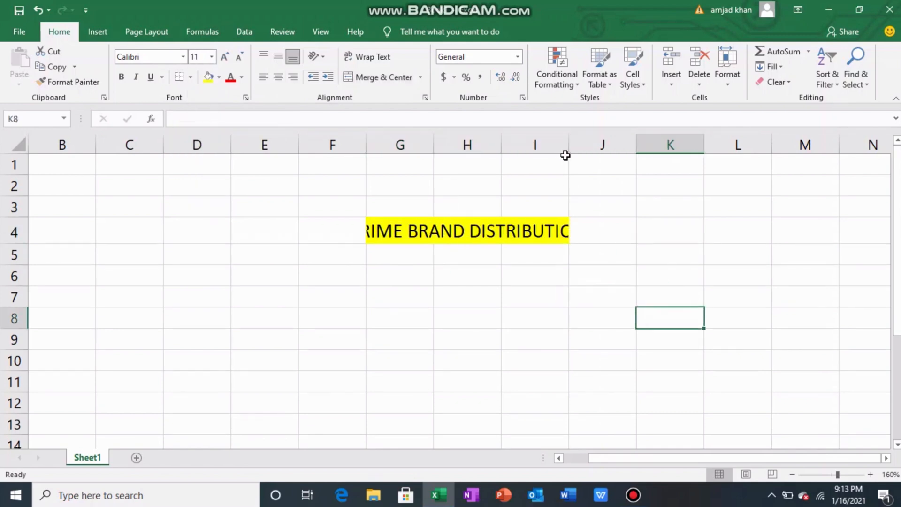
- Widen column I until the whole PRIME BRAND DISTRIBUTION title fits inside its merged cell with some margin
click(569, 149)
click(568, 150)
drag(568, 149, 600, 157)
click(601, 157)
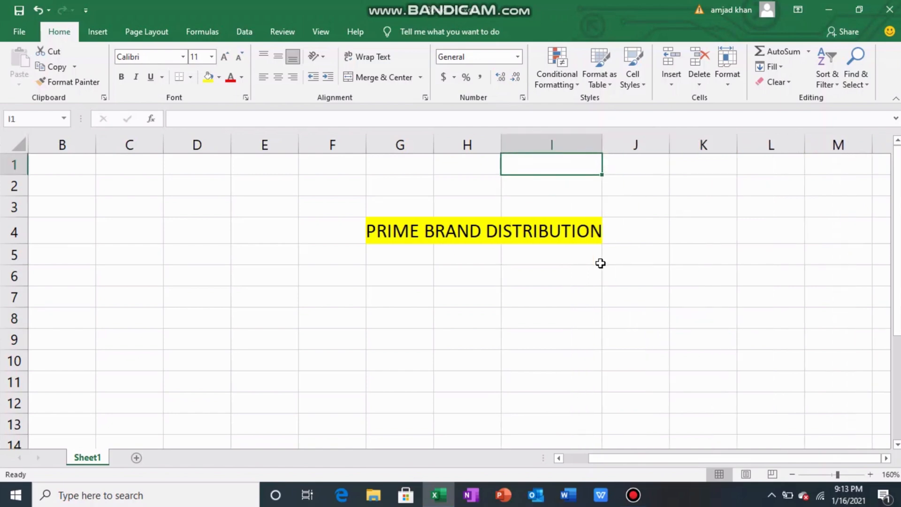
drag(602, 144, 620, 144)
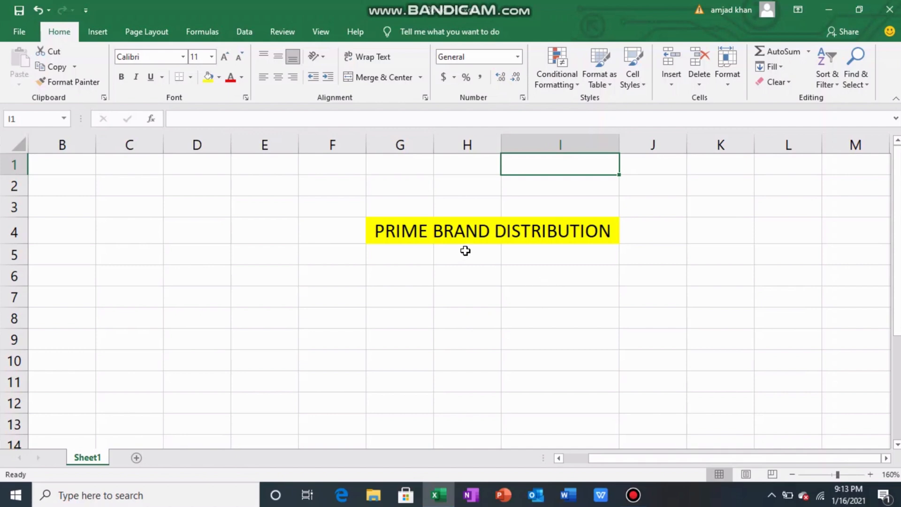
click(439, 237)
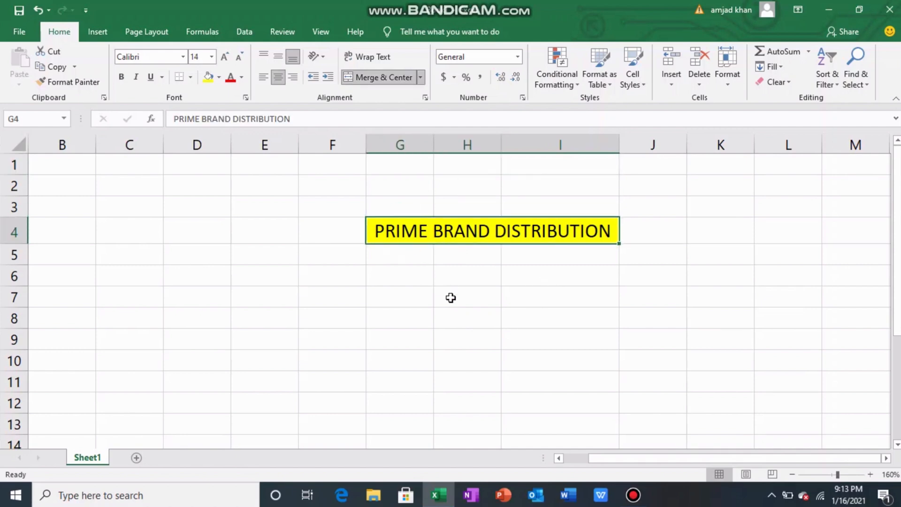
click(556, 299)
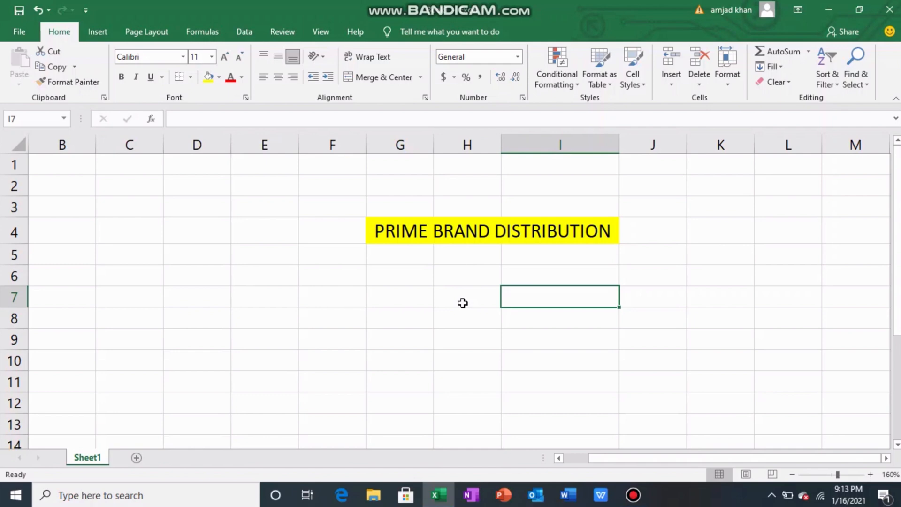
- Enter RIGEL BRAND PVT LTD in cell G6 and reselect that cell
click(416, 279)
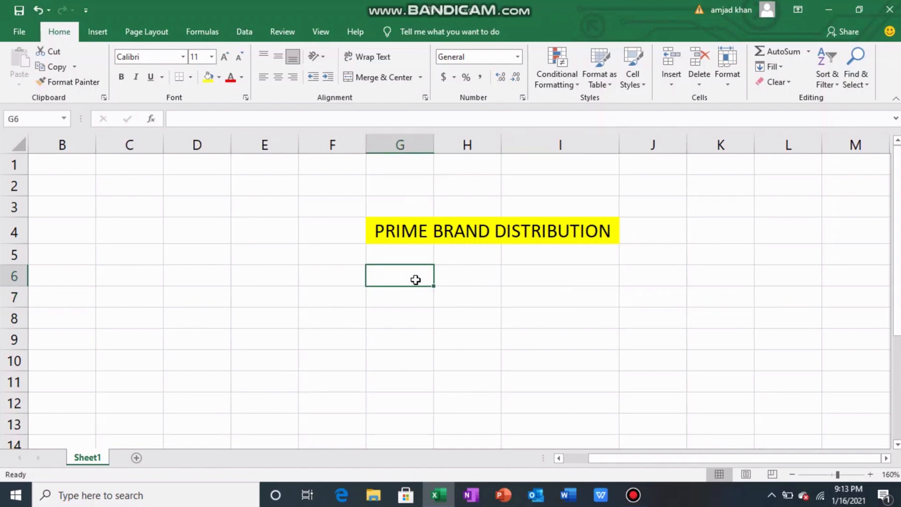
text(RIGEL )
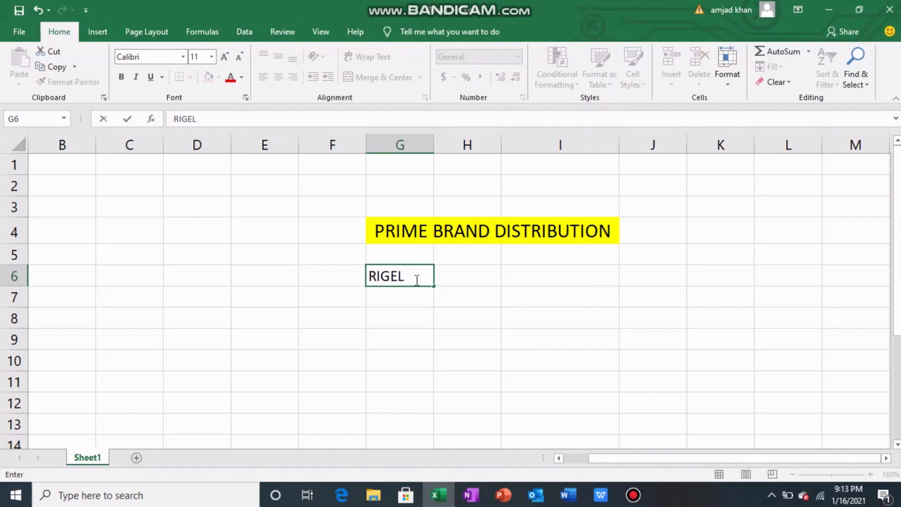
text(BRAND PVT )
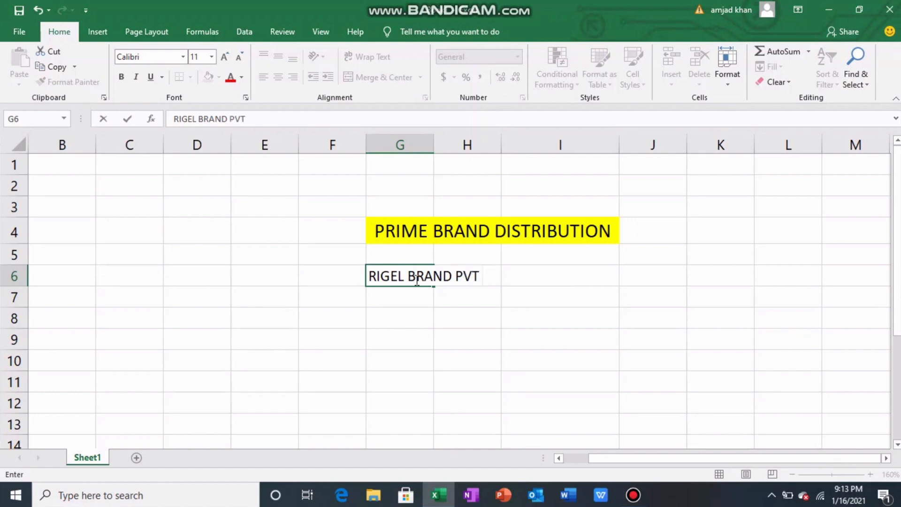
text(LTD)
key(Return)
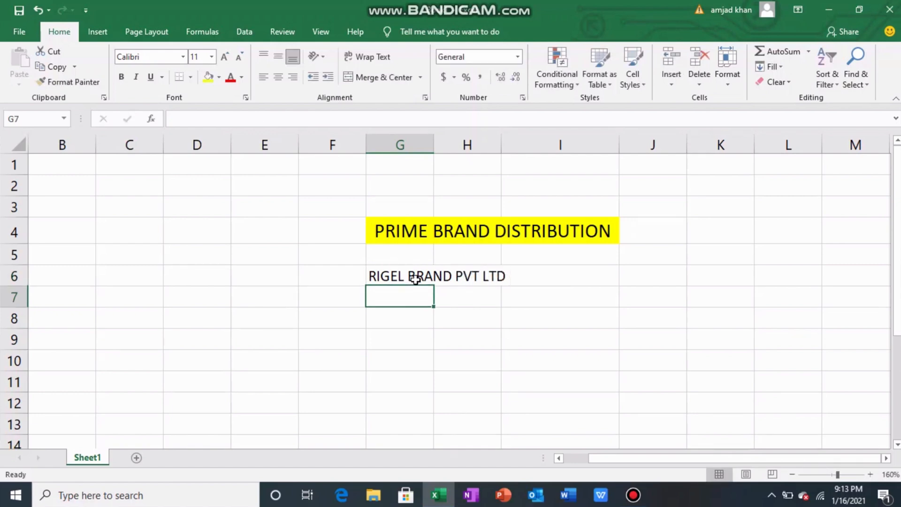
click(416, 279)
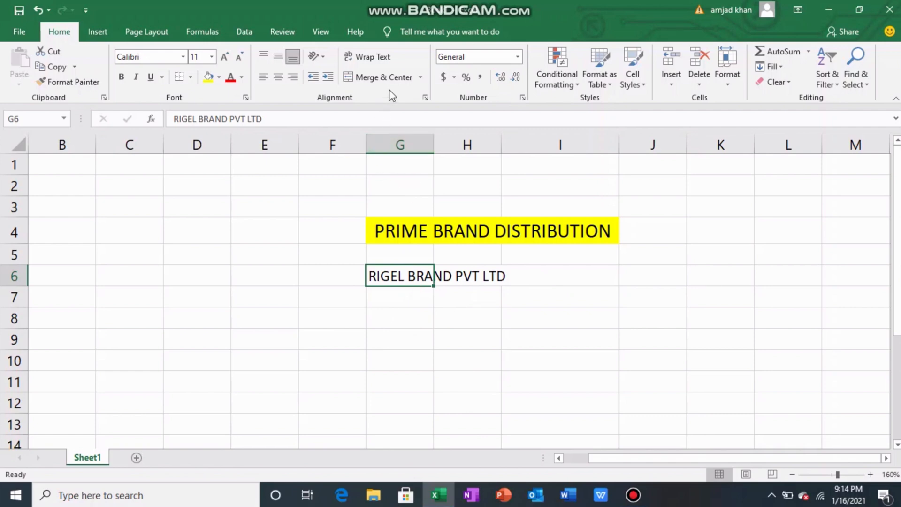
- Wrap the RIGEL BRAND PVT LTD text within cell G6 and fill the cell with the standard purple color
click(368, 58)
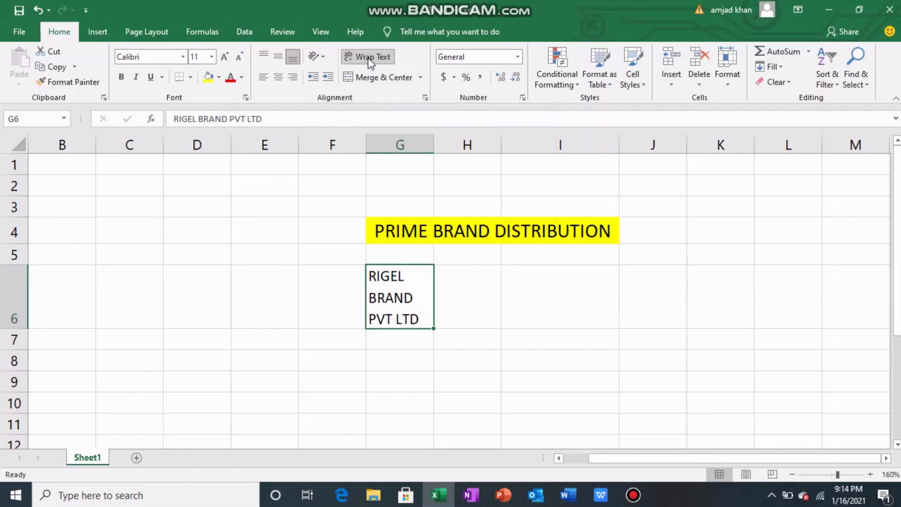
click(555, 364)
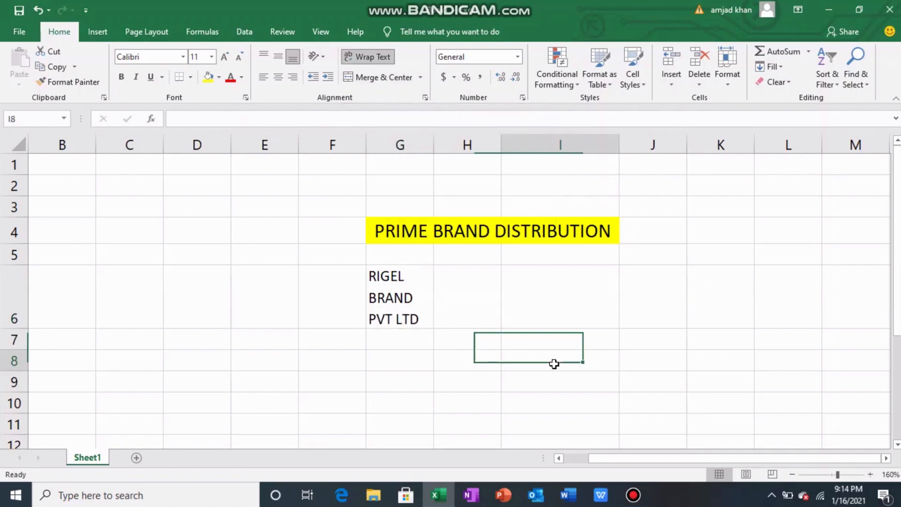
click(399, 292)
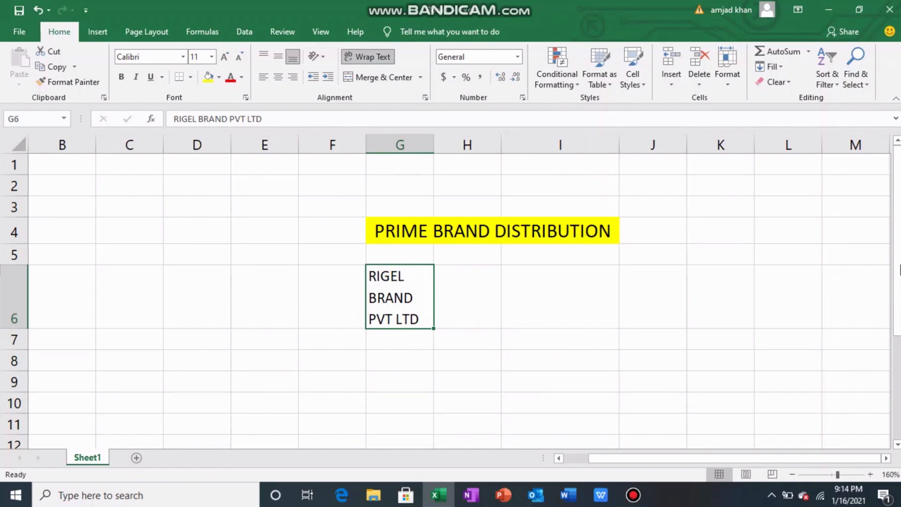
mouse_move(897, 243)
mouse_down()
mouse_move(897, 273)
mouse_move(897, 246)
mouse_up()
click(219, 78)
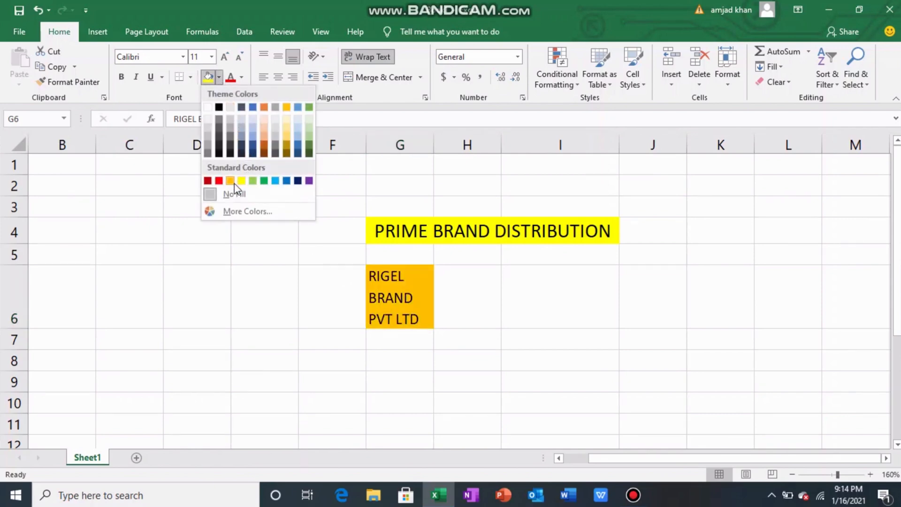
click(311, 184)
click(475, 368)
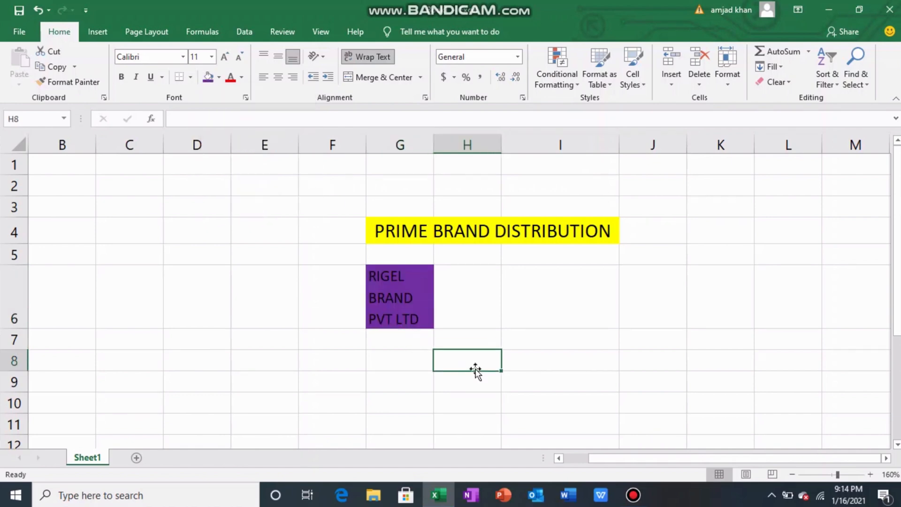
click(367, 376)
click(428, 365)
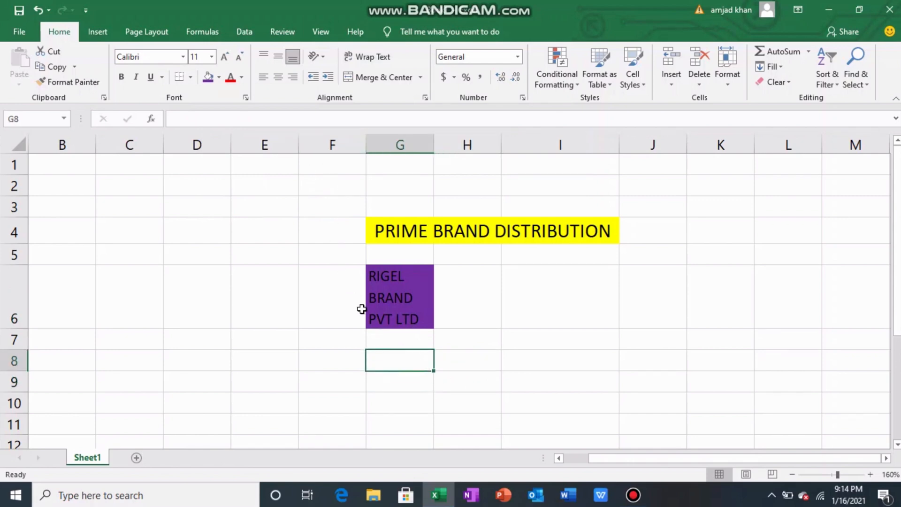
click(412, 385)
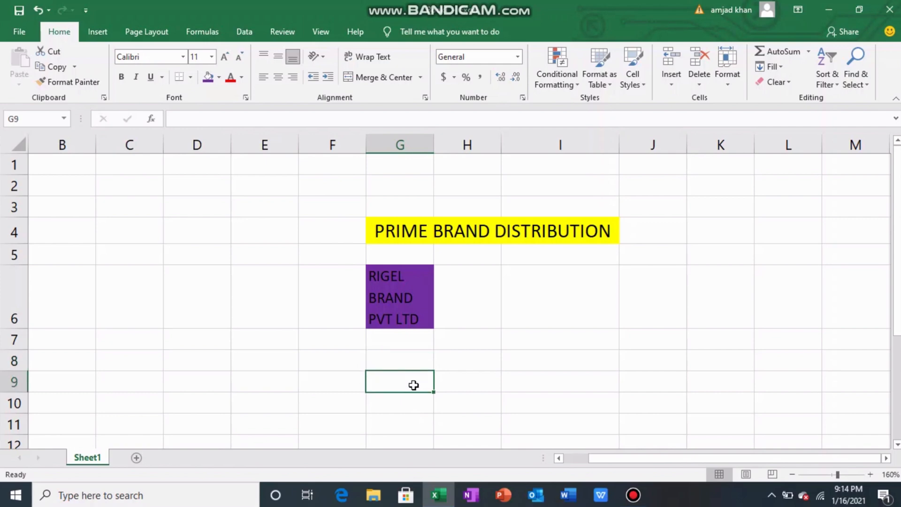
click(401, 363)
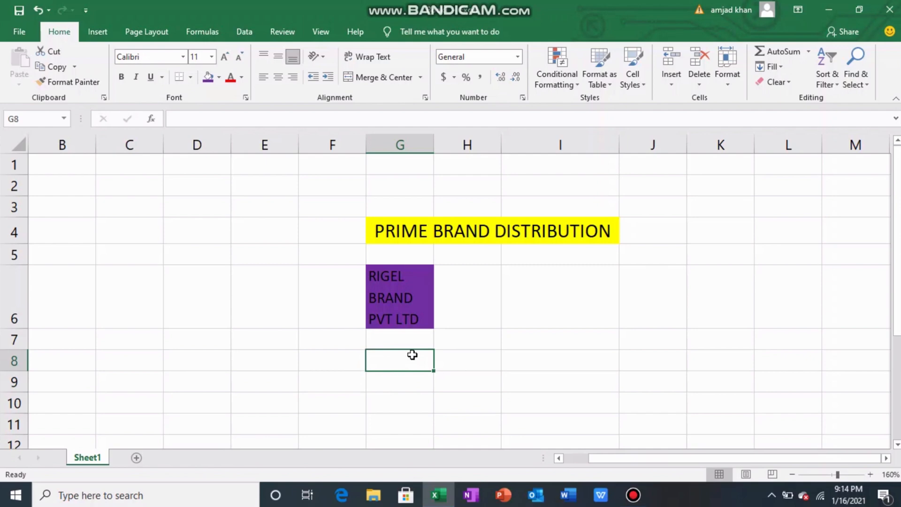
click(462, 364)
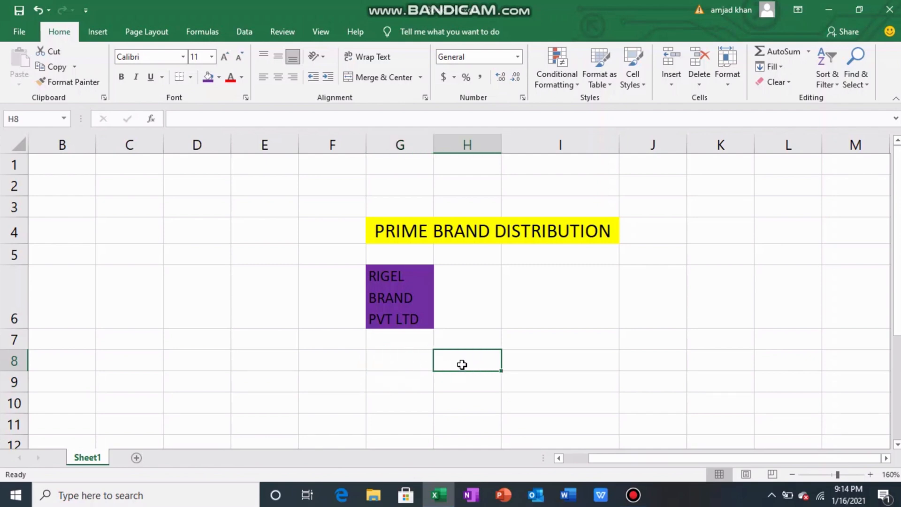
click(418, 365)
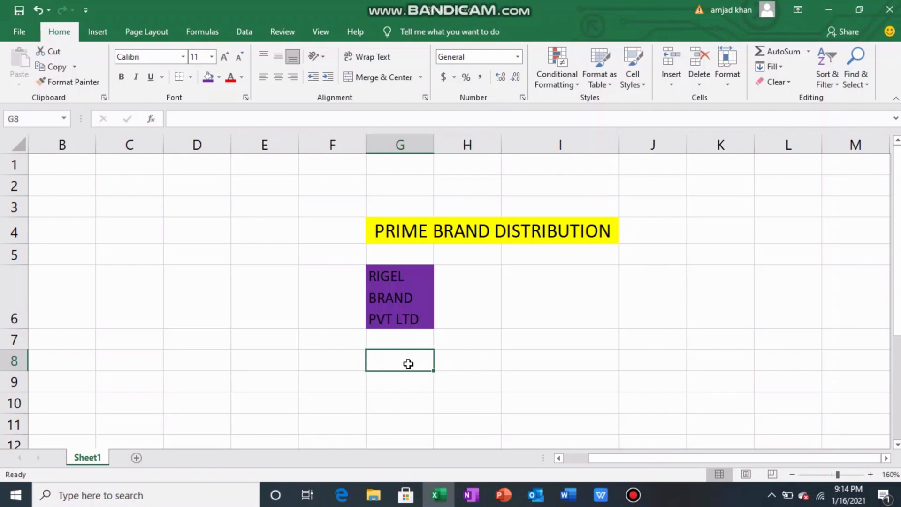
click(454, 364)
- Draw a border outline around cells G8 and H8 with the Draw Border tool
click(407, 367)
click(189, 80)
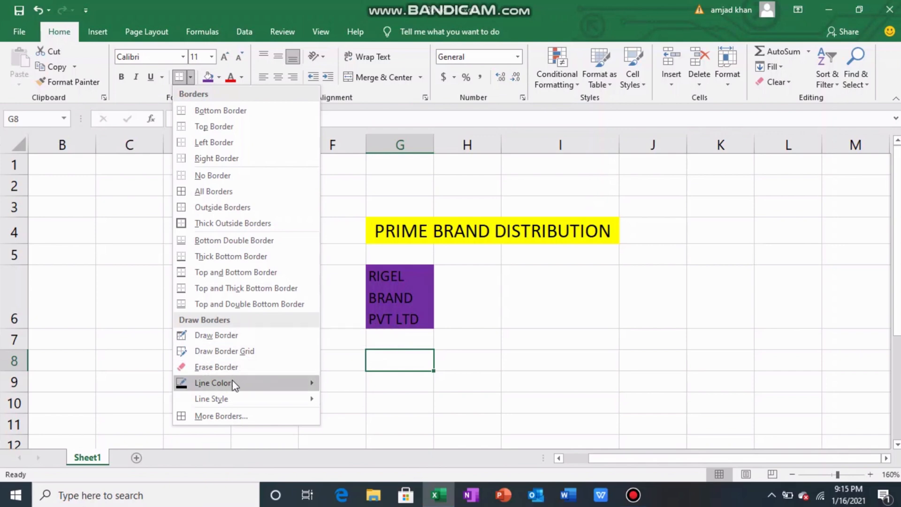
click(244, 336)
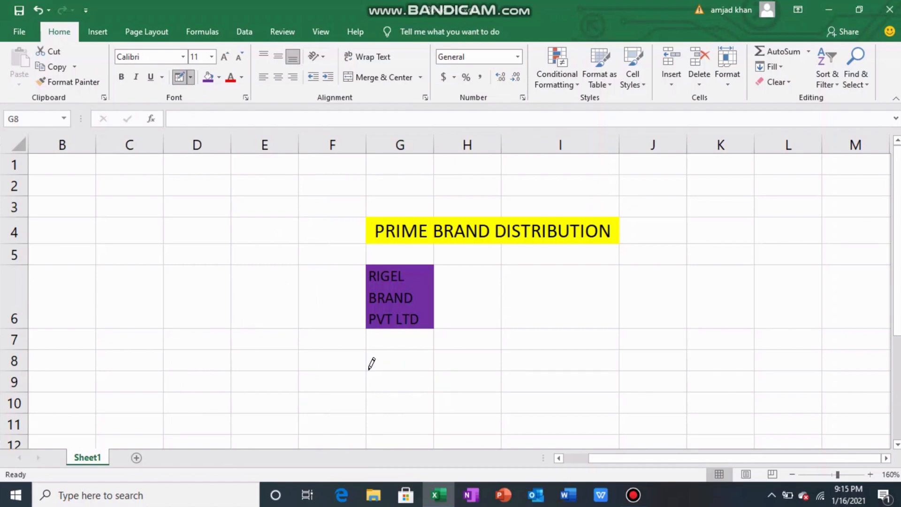
drag(379, 370, 435, 364)
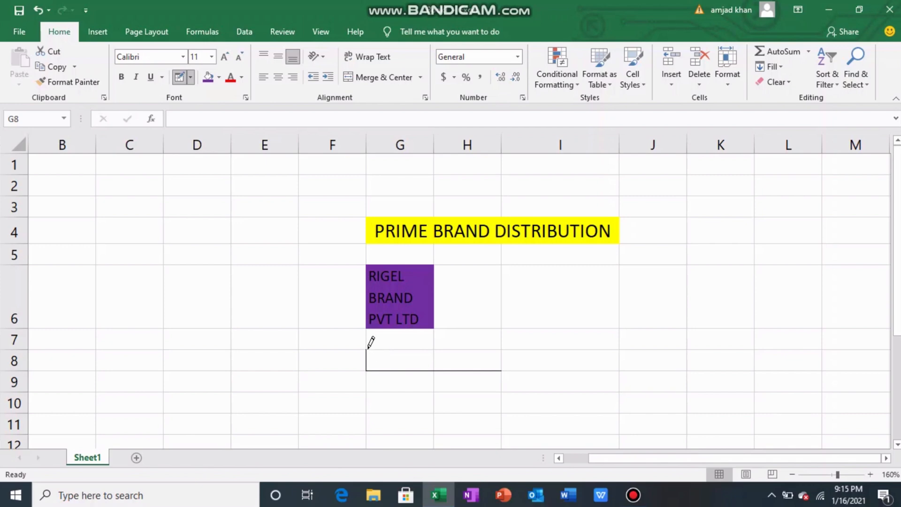
drag(366, 348, 452, 350)
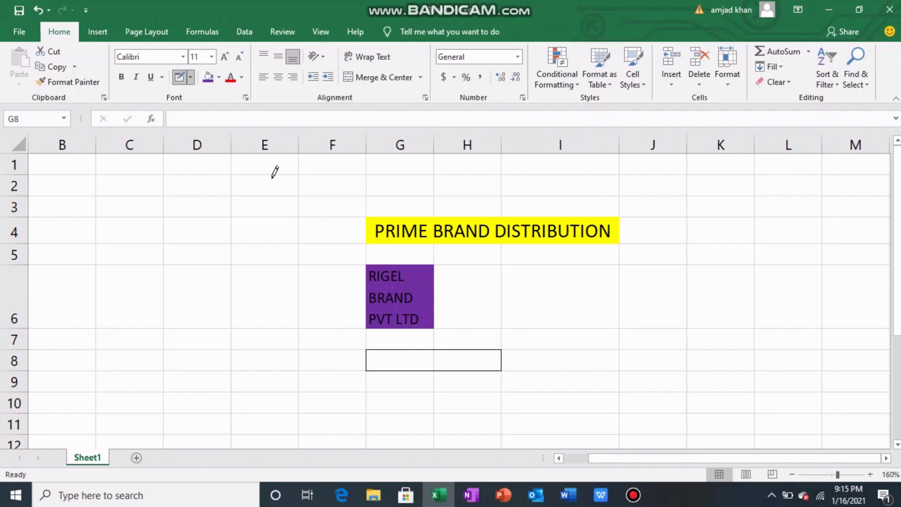
- Set the border line color to standard green, draw an outline around cells I8 to K8, and exit border drawing
click(191, 78)
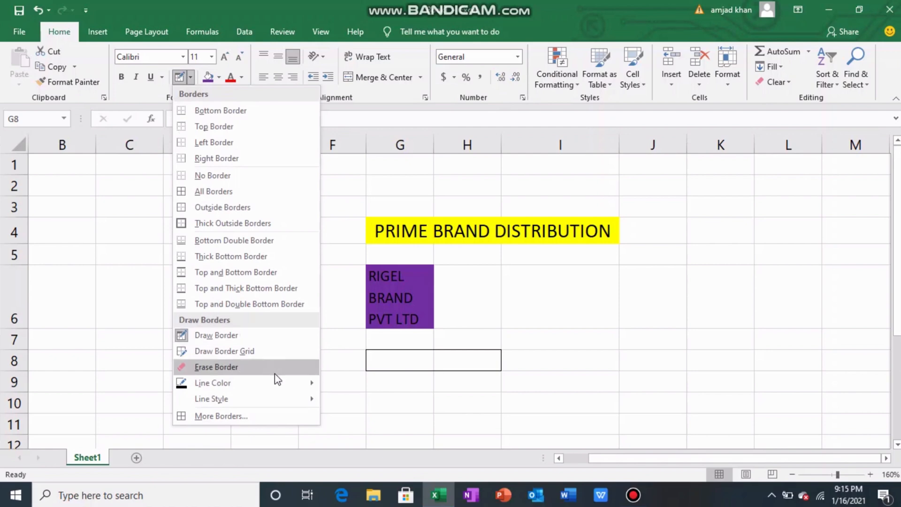
mouse_move(285, 388)
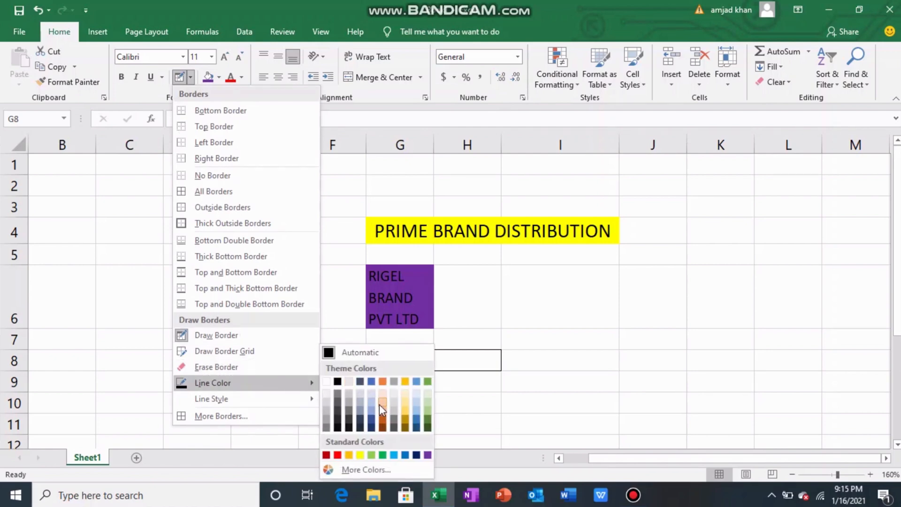
click(383, 455)
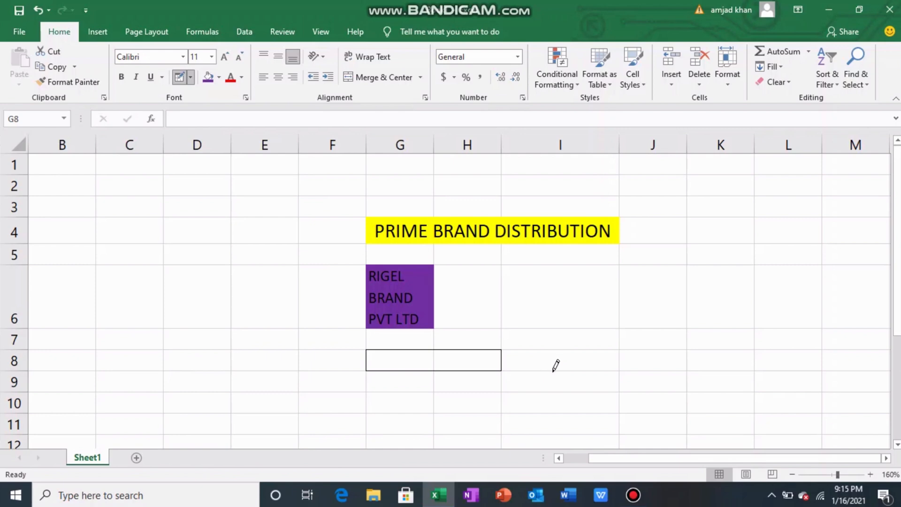
click(535, 370)
mouse_move(610, 369)
mouse_down()
mouse_move(703, 357)
mouse_move(705, 365)
mouse_move(703, 355)
mouse_up()
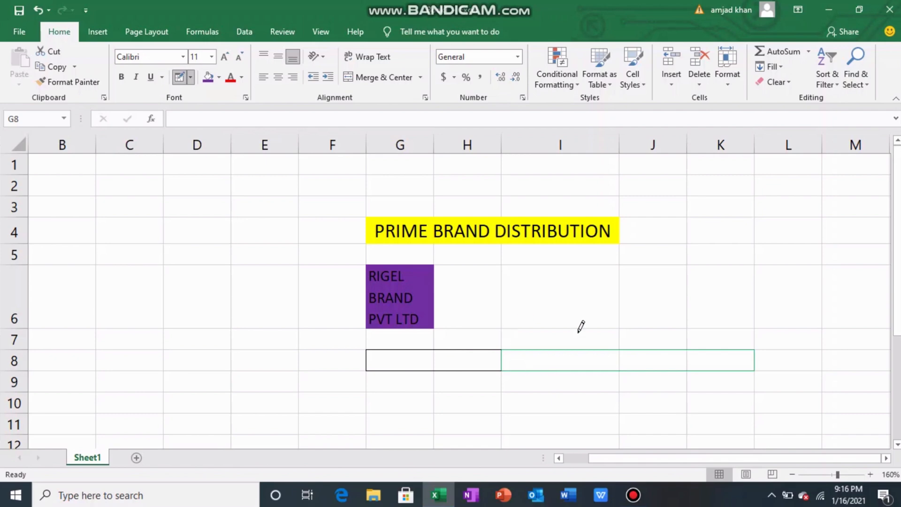
mouse_move(897, 276)
mouse_down()
mouse_move(897, 321)
mouse_move(897, 276)
mouse_up()
key(Escape)
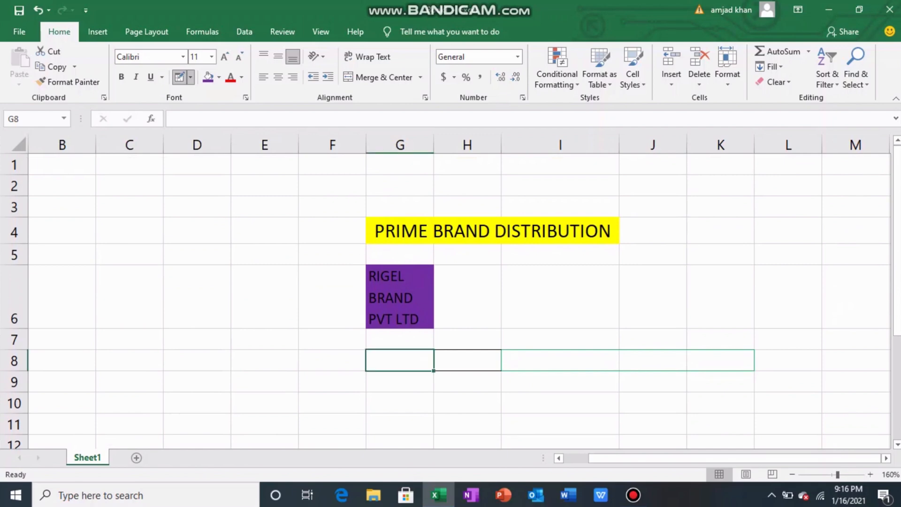
drag(897, 276, 897, 276)
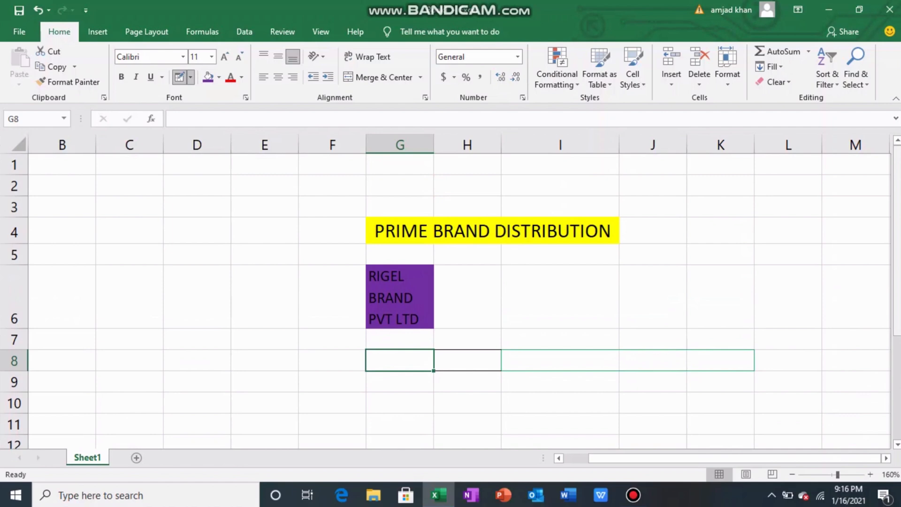
click(585, 305)
click(700, 308)
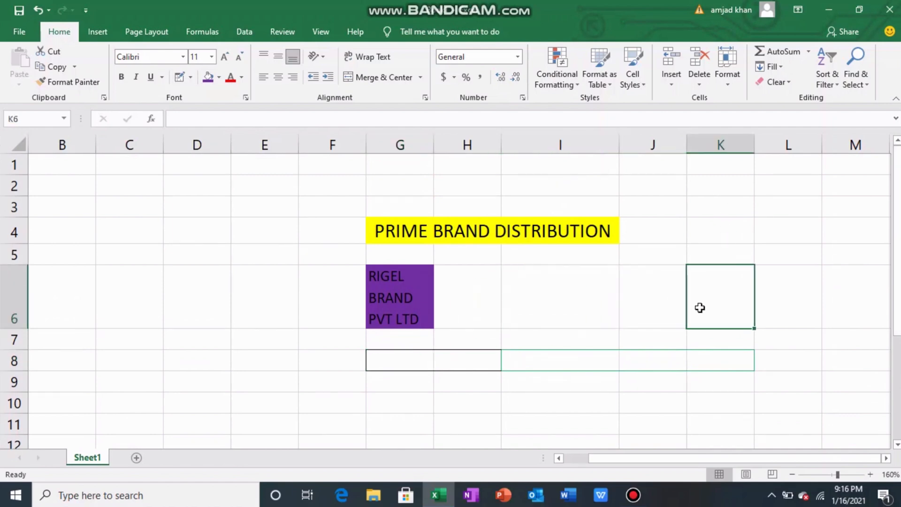